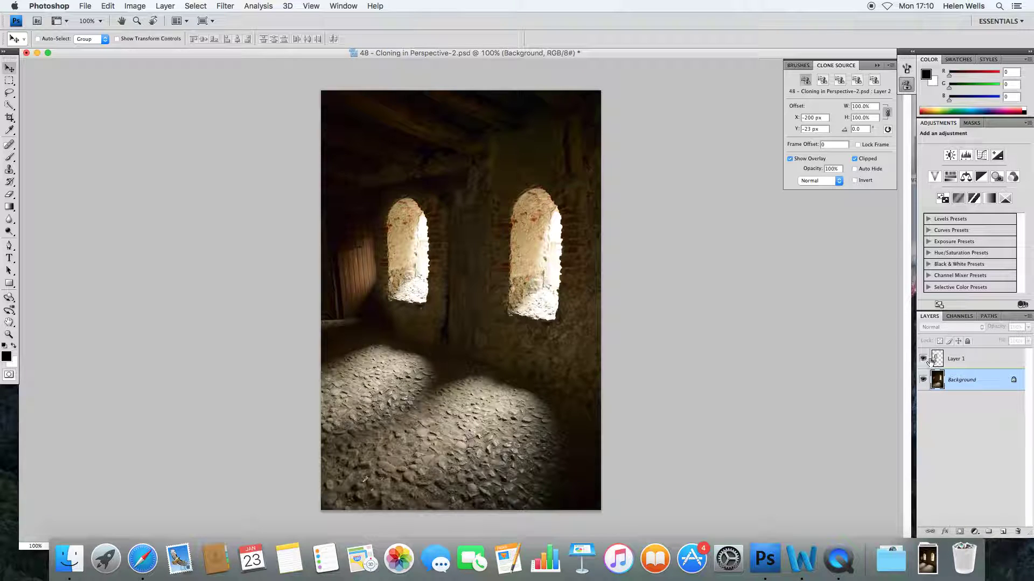
Hide Layer 1 and check that the Clone Source panel is enabled
{"action": "left_click", "coordinate": [956, 362]}
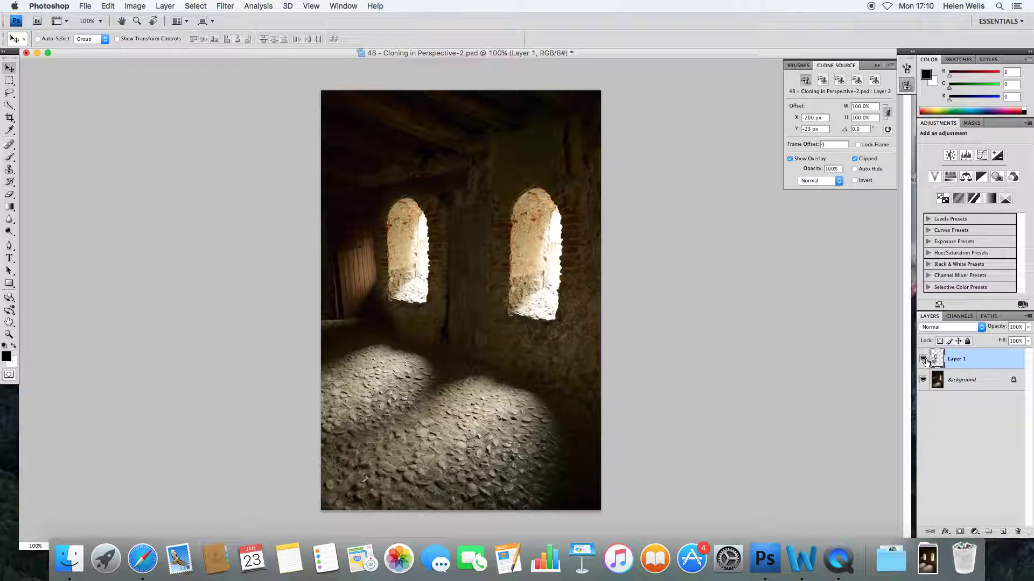
{"action": "left_click", "coordinate": [923, 359]}
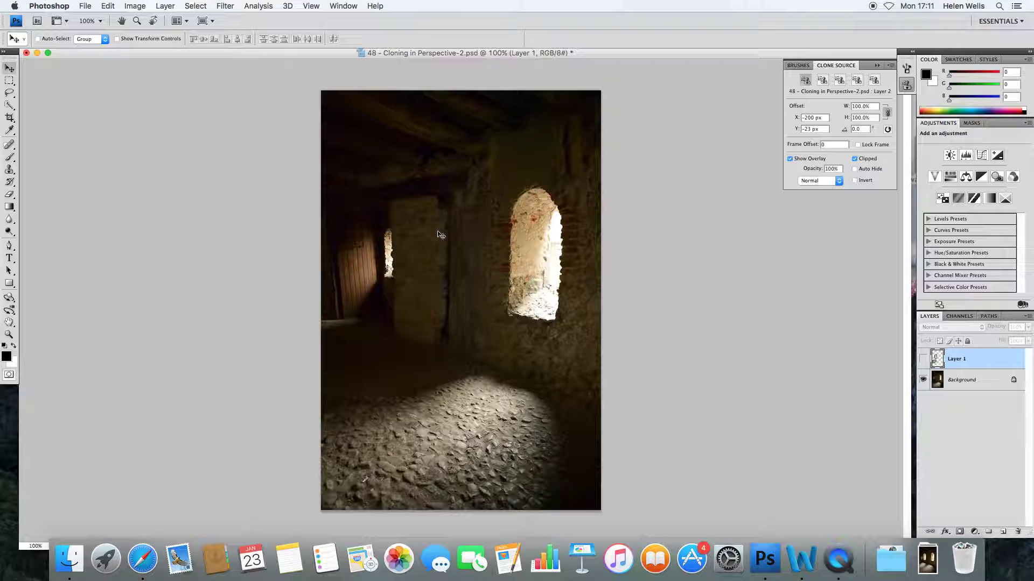
{"action": "left_click", "coordinate": [344, 5]}
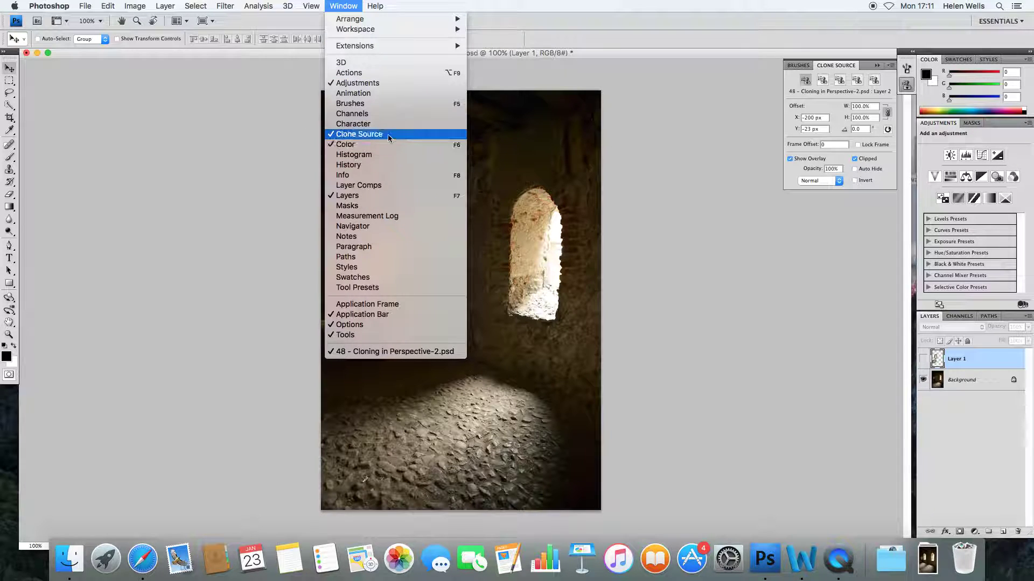
{"action": "left_click", "coordinate": [838, 165]}
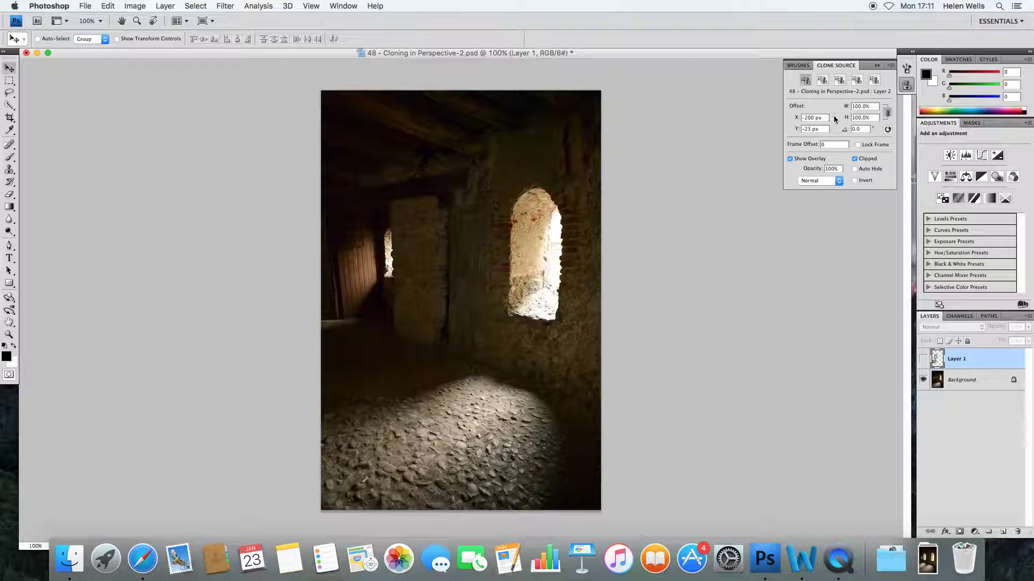
Activate the Clone Stamp tool with the 59 px soft brush sampling all layers, and add a new layer directly above Background
{"action": "left_click", "coordinate": [5, 172]}
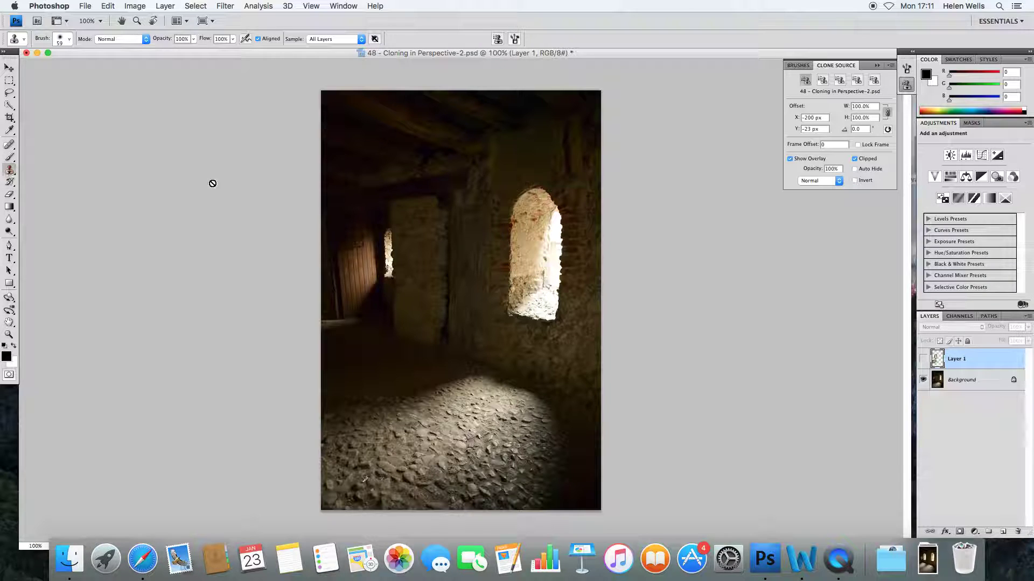
{"action": "left_click", "coordinate": [56, 39]}
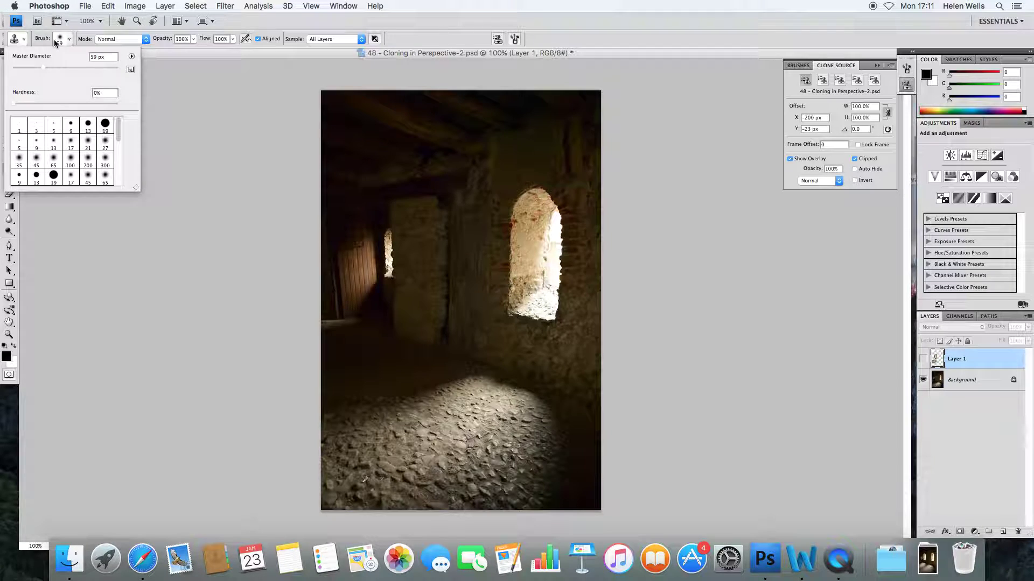
{"action": "left_click", "coordinate": [54, 40]}
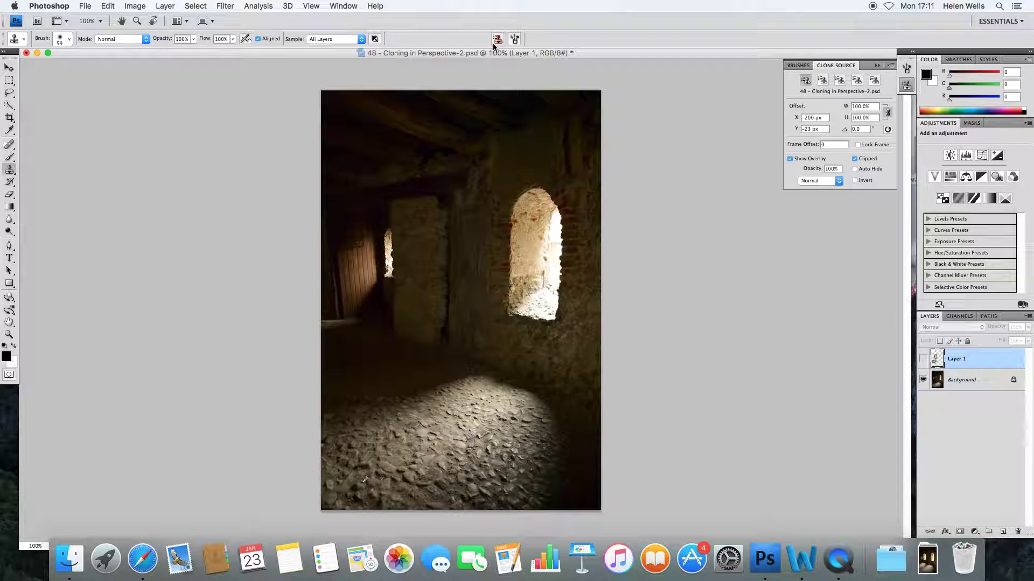
{"action": "left_click", "coordinate": [347, 40]}
{"action": "left_click", "coordinate": [344, 38]}
{"action": "left_click", "coordinate": [950, 387]}
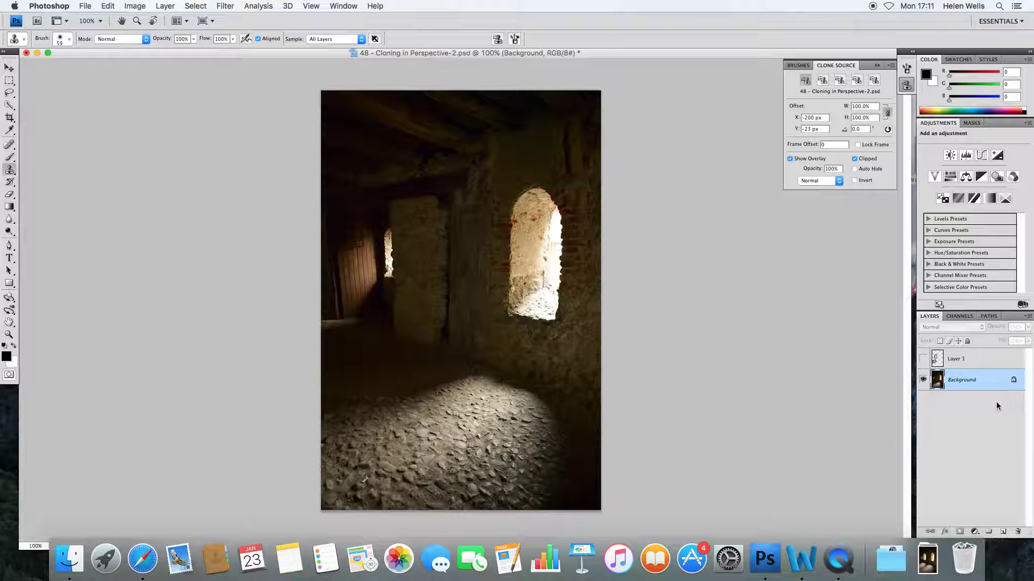
{"action": "left_click", "coordinate": [1003, 532]}
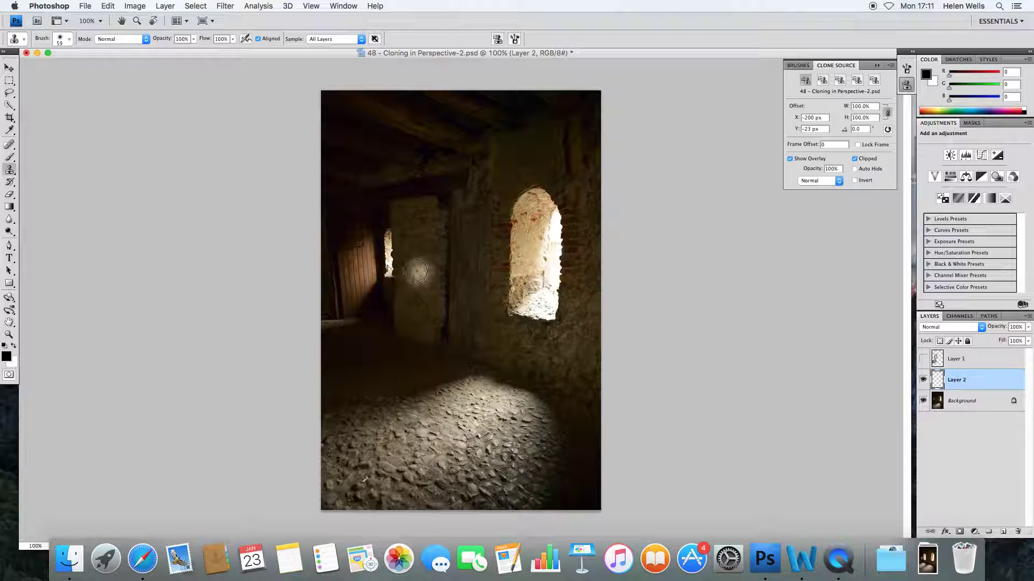
Sample the lower corner of the arched window and clone the whole window onto the blank wall to its left
{"action": "left_click", "coordinate": [512, 310], "text": "alt"}
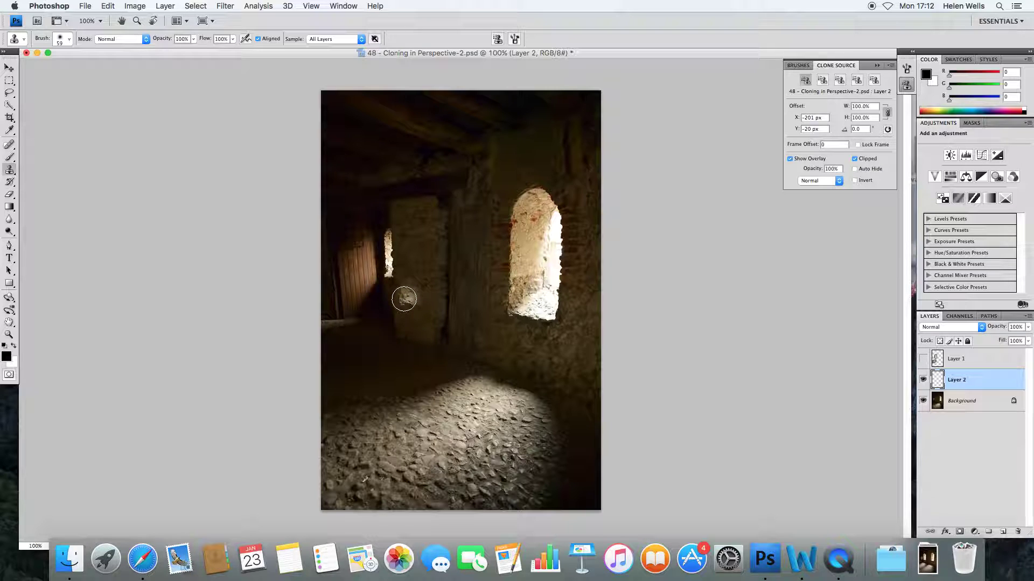
{"action": "mouse_move", "coordinate": [404, 299]}
{"action": "left_mouse_down"}
{"action": "mouse_move", "coordinate": [407, 228]}
{"action": "mouse_move", "coordinate": [422, 210]}
{"action": "mouse_move", "coordinate": [434, 216]}
{"action": "mouse_move", "coordinate": [436, 271]}
{"action": "mouse_move", "coordinate": [415, 296]}
{"action": "mouse_move", "coordinate": [448, 298]}
{"action": "mouse_move", "coordinate": [448, 209]}
{"action": "mouse_move", "coordinate": [419, 197]}
{"action": "mouse_move", "coordinate": [439, 186]}
{"action": "mouse_move", "coordinate": [456, 213]}
{"action": "mouse_move", "coordinate": [458, 249]}
{"action": "mouse_move", "coordinate": [457, 302]}
{"action": "mouse_move", "coordinate": [438, 304]}
{"action": "mouse_move", "coordinate": [442, 295]}
{"action": "mouse_move", "coordinate": [447, 311]}
{"action": "mouse_move", "coordinate": [459, 294]}
{"action": "left_mouse_up"}
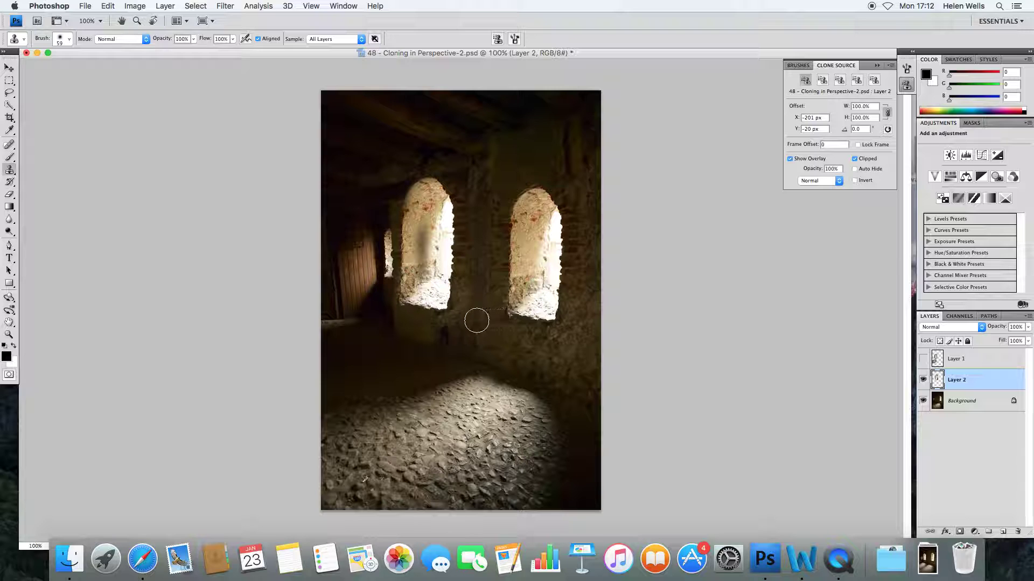
{"action": "left_click_drag", "start_coordinate": [430, 293], "coordinate": [425, 235]}
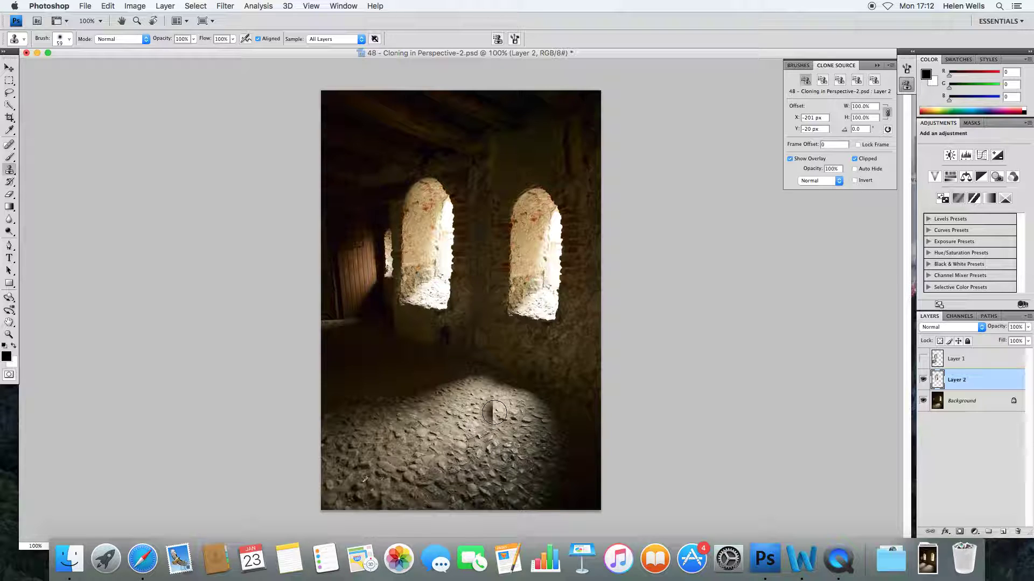
Clone the sunlit patch onto the dark floor at the image's left edge, then compare the image with Layer 2 hidden and shown
{"action": "left_click", "coordinate": [473, 379], "text": "alt"}
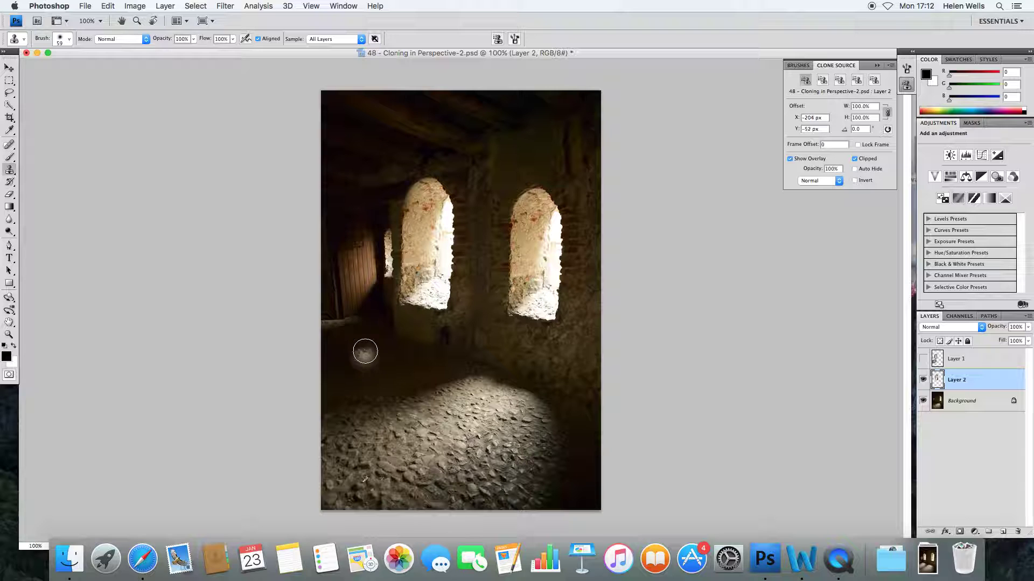
{"action": "mouse_move", "coordinate": [358, 347]}
{"action": "left_mouse_down"}
{"action": "mouse_move", "coordinate": [402, 354]}
{"action": "mouse_move", "coordinate": [345, 376]}
{"action": "mouse_move", "coordinate": [355, 363]}
{"action": "mouse_move", "coordinate": [337, 366]}
{"action": "mouse_move", "coordinate": [351, 356]}
{"action": "mouse_move", "coordinate": [324, 363]}
{"action": "mouse_move", "coordinate": [305, 390]}
{"action": "mouse_move", "coordinate": [325, 392]}
{"action": "mouse_move", "coordinate": [310, 393]}
{"action": "mouse_move", "coordinate": [383, 372]}
{"action": "mouse_move", "coordinate": [307, 401]}
{"action": "mouse_move", "coordinate": [409, 361]}
{"action": "mouse_move", "coordinate": [321, 351]}
{"action": "mouse_move", "coordinate": [318, 417]}
{"action": "mouse_move", "coordinate": [398, 363]}
{"action": "left_mouse_up"}
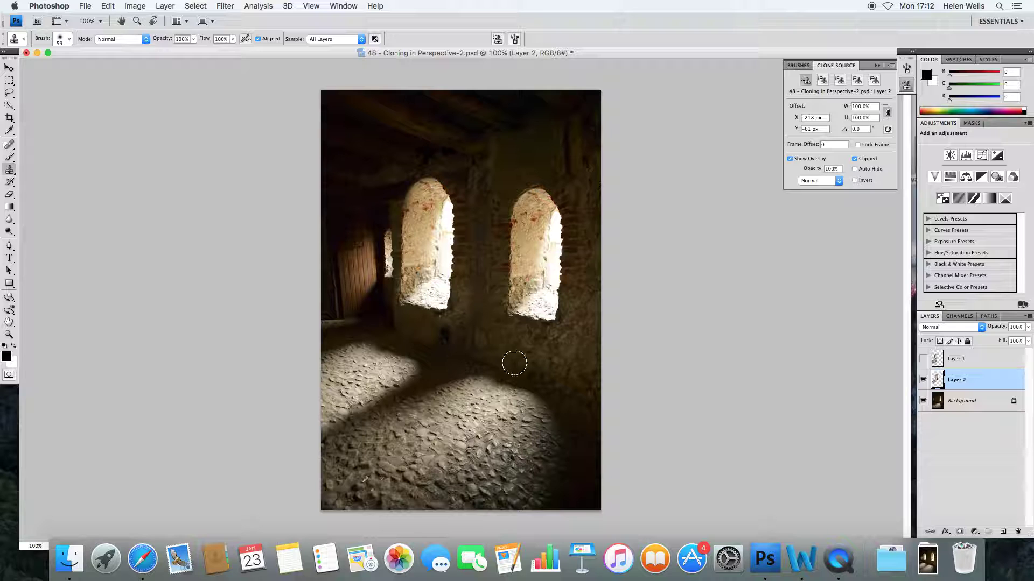
{"action": "left_click", "coordinate": [923, 381]}
{"action": "left_click", "coordinate": [923, 380]}
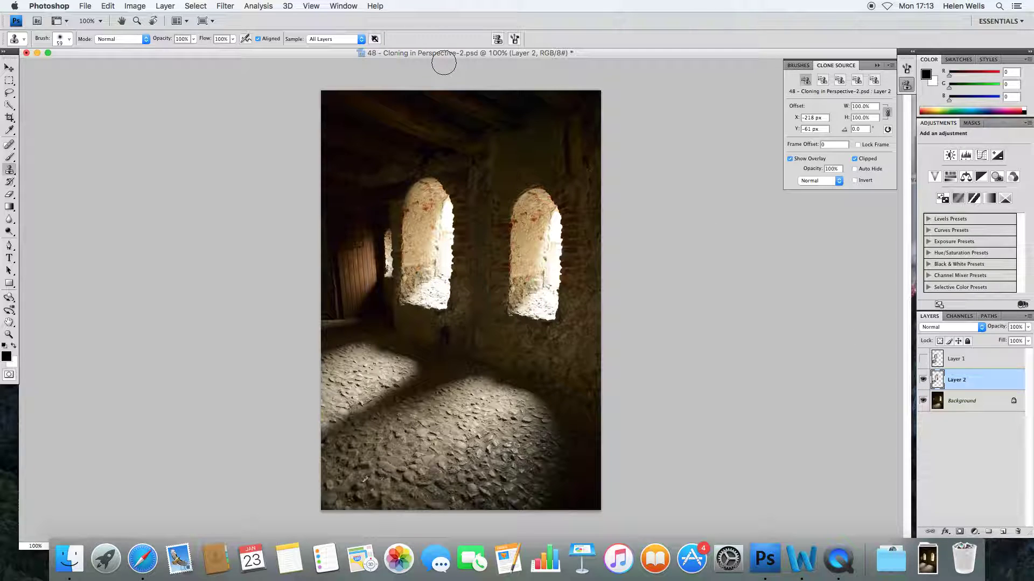
Free-transform Layer 2, lowering its upper corners and adjusting its lower corners to fit the cloned window to the perspective
{"action": "left_click", "coordinate": [108, 6]}
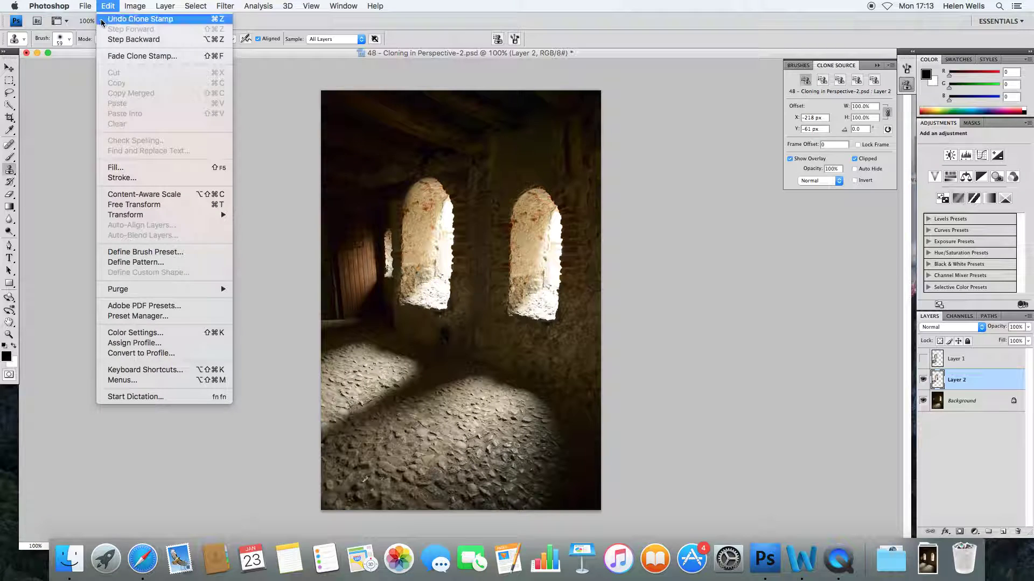
{"action": "left_click", "coordinate": [114, 205]}
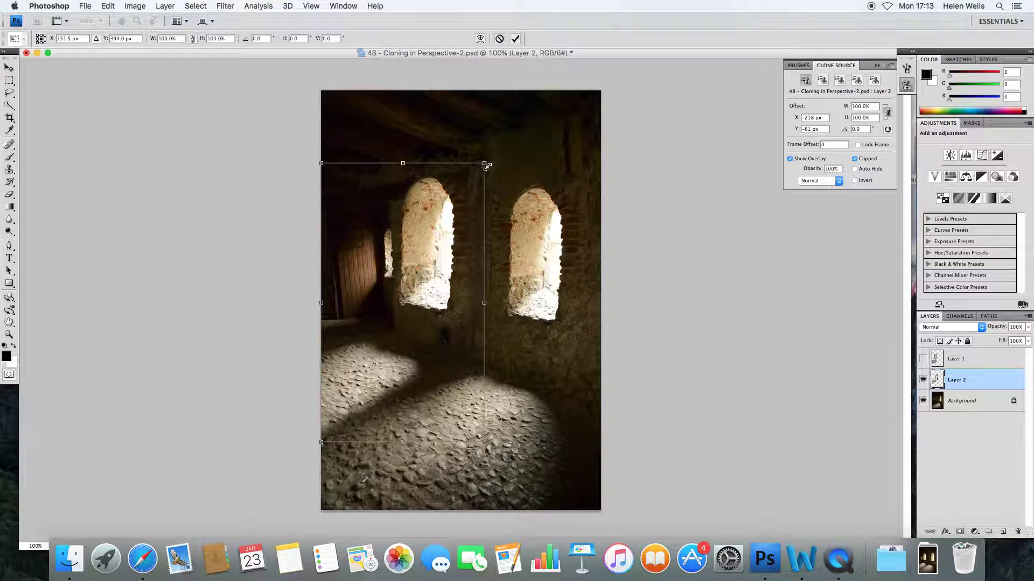
{"action": "left_click_drag", "start_coordinate": [487, 168], "coordinate": [481, 181]}
{"action": "left_click_drag", "start_coordinate": [321, 163], "coordinate": [320, 192]}
{"action": "left_click_drag", "start_coordinate": [483, 442], "coordinate": [491, 438]}
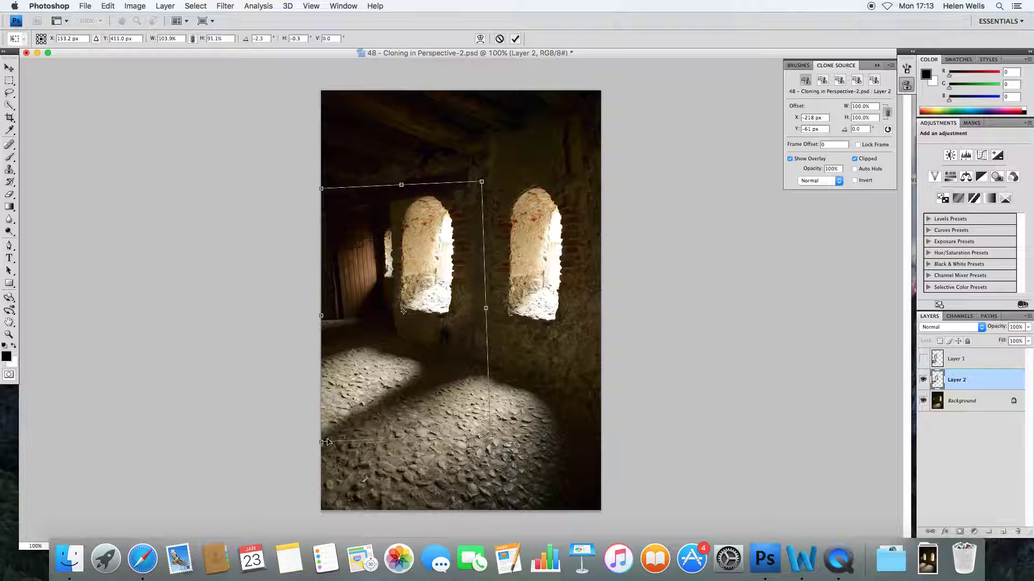
{"action": "left_click_drag", "start_coordinate": [323, 443], "coordinate": [326, 436]}
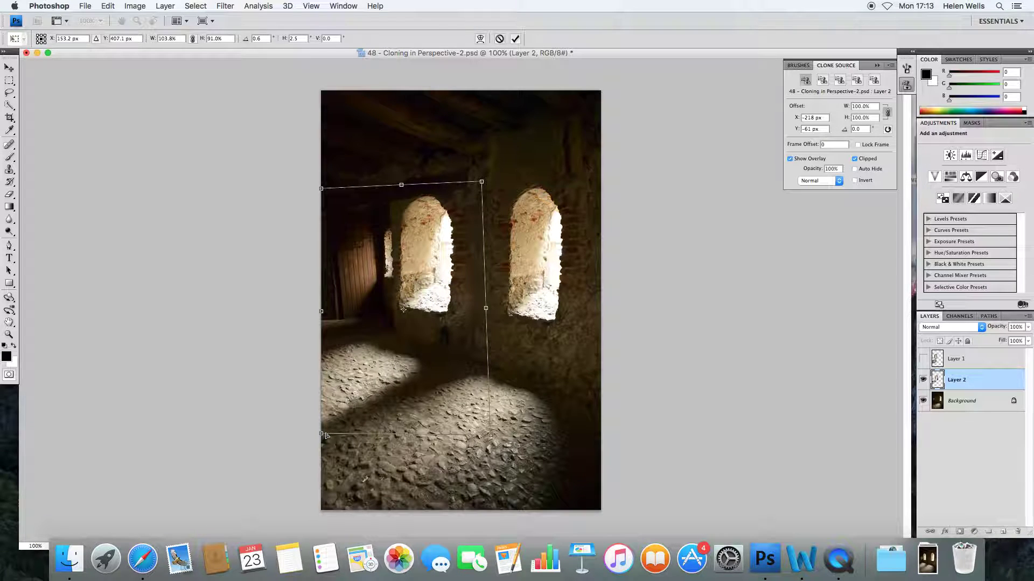
Shrink Layer 2 further to about 96.6% width and 87.6% height by reshaping its upper corners, and apply the transform
{"action": "left_click_drag", "start_coordinate": [322, 189], "coordinate": [323, 205]}
{"action": "left_click_drag", "start_coordinate": [481, 182], "coordinate": [472, 191]}
{"action": "key", "text": "Up"}
{"action": "key", "text": "Up"}
{"action": "key", "text": "Up"}
{"action": "key", "text": "Up"}
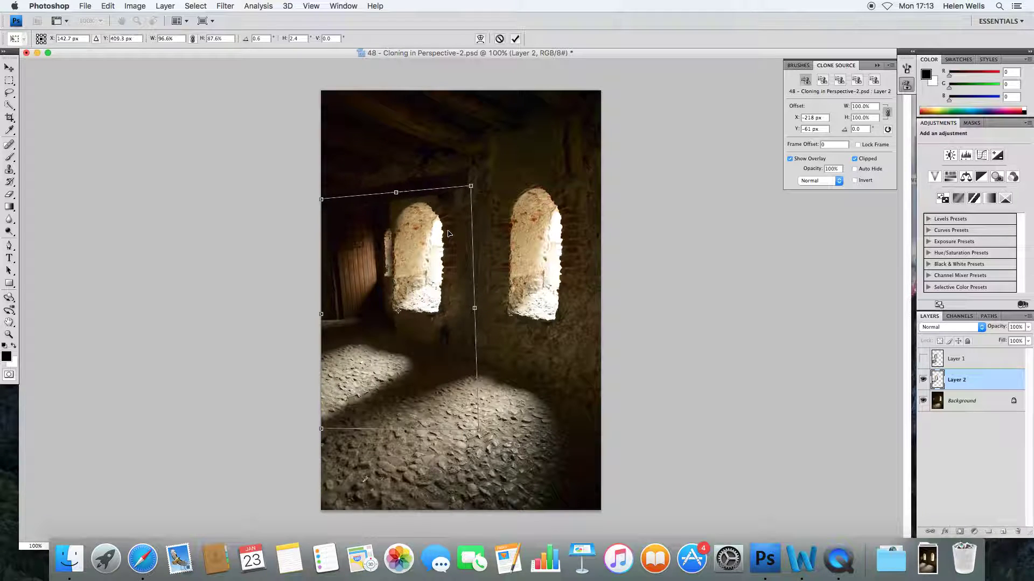
{"action": "key", "text": "Return"}
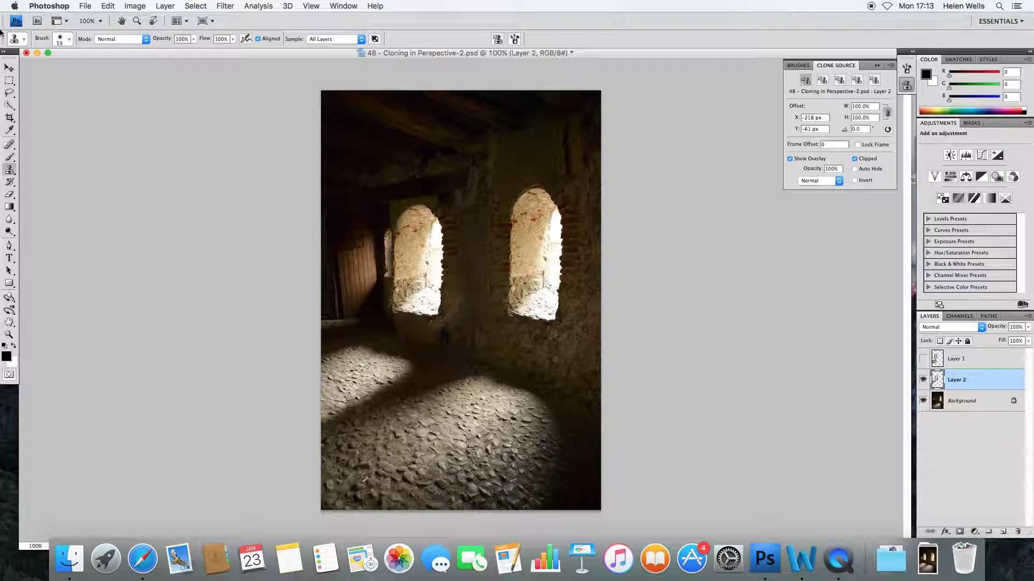
Move Layer 2 slightly right and down with the Move tool so the cloned window sits farther from the door
{"action": "left_click", "coordinate": [9, 69]}
{"action": "left_click_drag", "start_coordinate": [430, 269], "coordinate": [435, 270]}
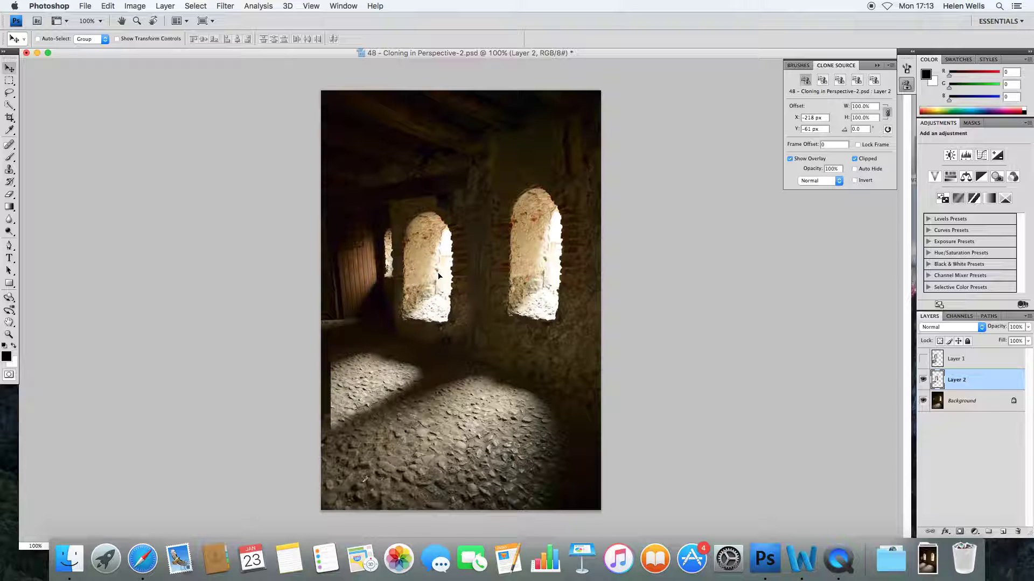
{"action": "left_click_drag", "start_coordinate": [438, 276], "coordinate": [441, 279]}
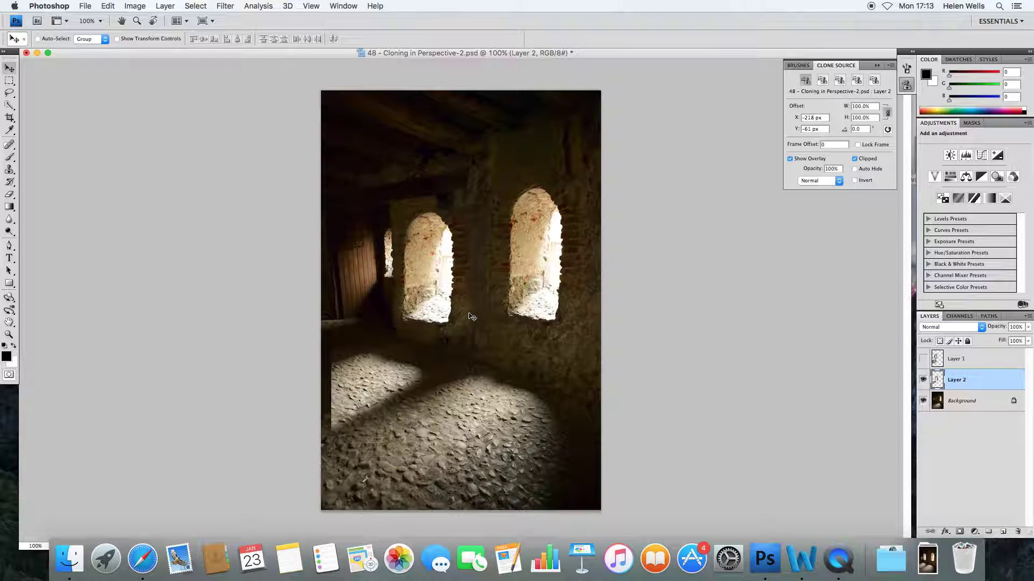
Free-transform Layer 2 to about 110.7% width and 102% height, distorting its corners to cover the image's left edge, and apply it
{"action": "key", "text": "super+t"}
{"action": "left_click_drag", "start_coordinate": [331, 437], "coordinate": [313, 442]}
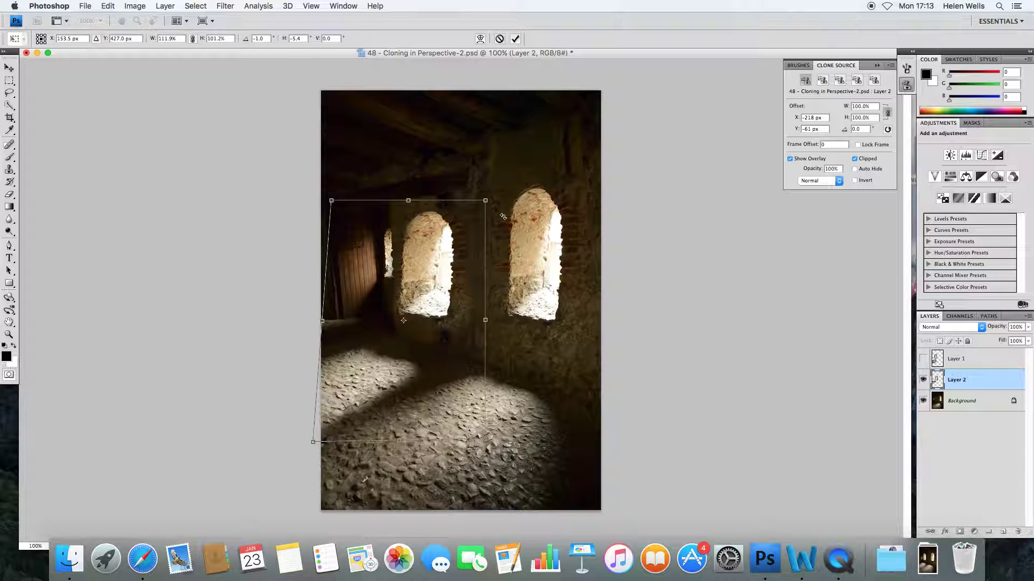
{"action": "left_click_drag", "start_coordinate": [485, 201], "coordinate": [484, 189]}
{"action": "left_click_drag", "start_coordinate": [332, 202], "coordinate": [312, 193]}
{"action": "left_click_drag", "start_coordinate": [464, 288], "coordinate": [471, 284]}
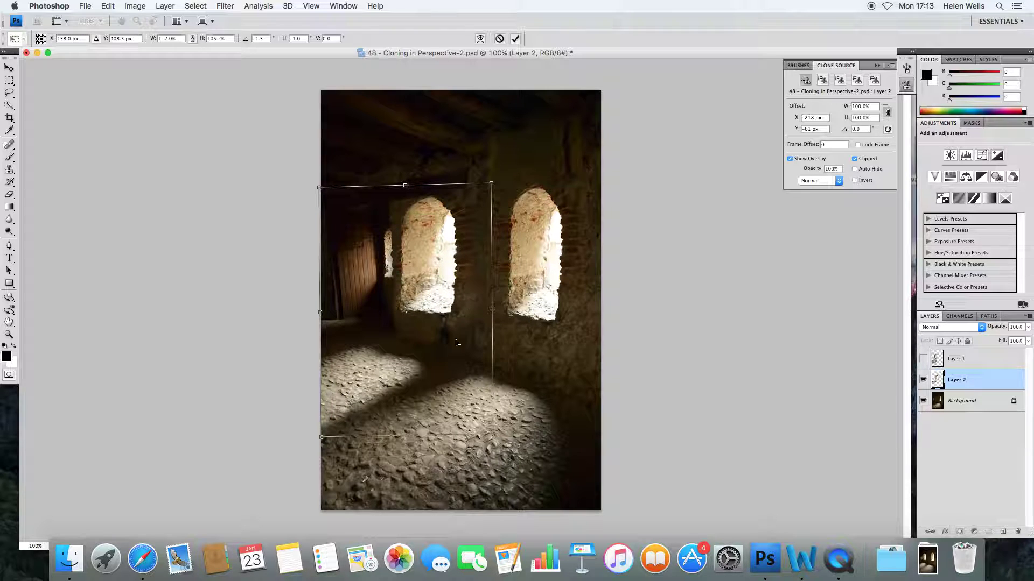
{"action": "left_click_drag", "start_coordinate": [397, 440], "coordinate": [397, 431]}
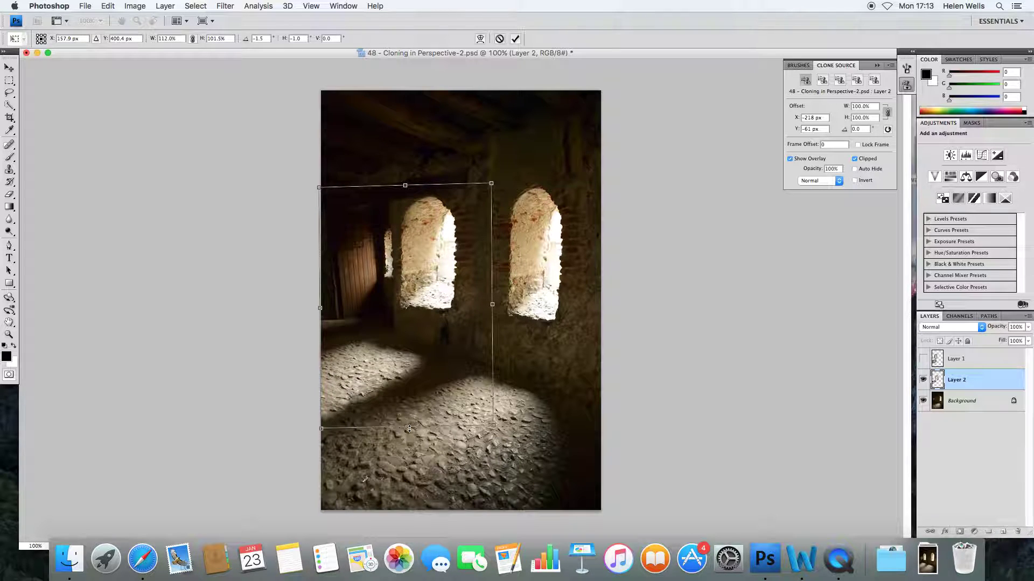
{"action": "left_click_drag", "start_coordinate": [487, 306], "coordinate": [458, 314]}
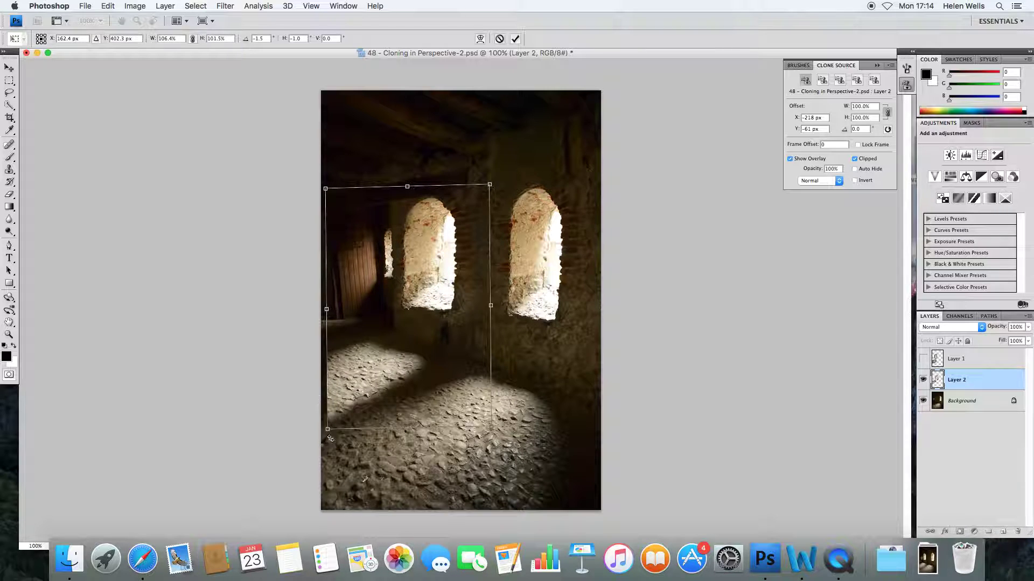
{"action": "left_click_drag", "start_coordinate": [328, 430], "coordinate": [323, 432]}
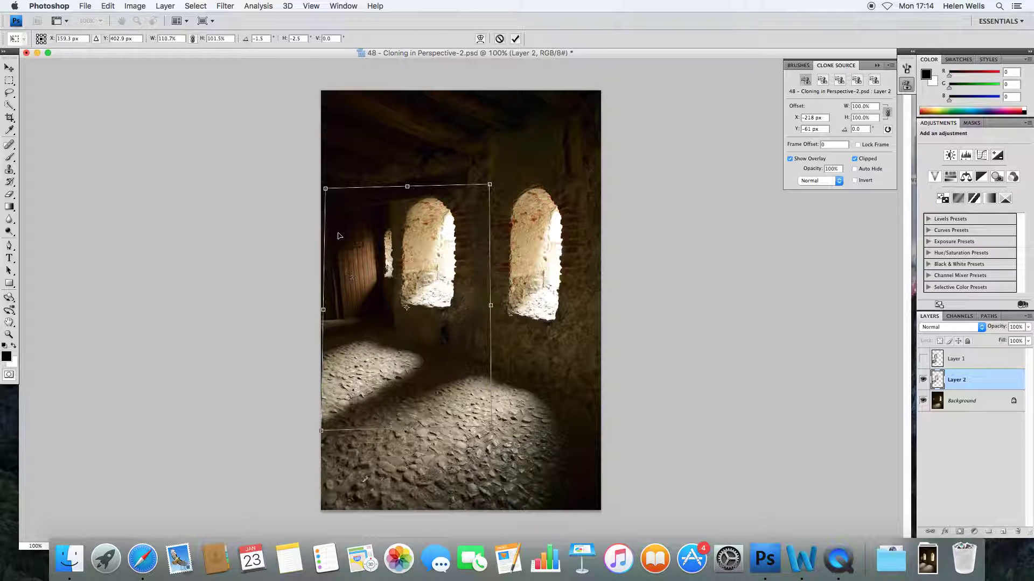
{"action": "left_click_drag", "start_coordinate": [327, 190], "coordinate": [322, 189]}
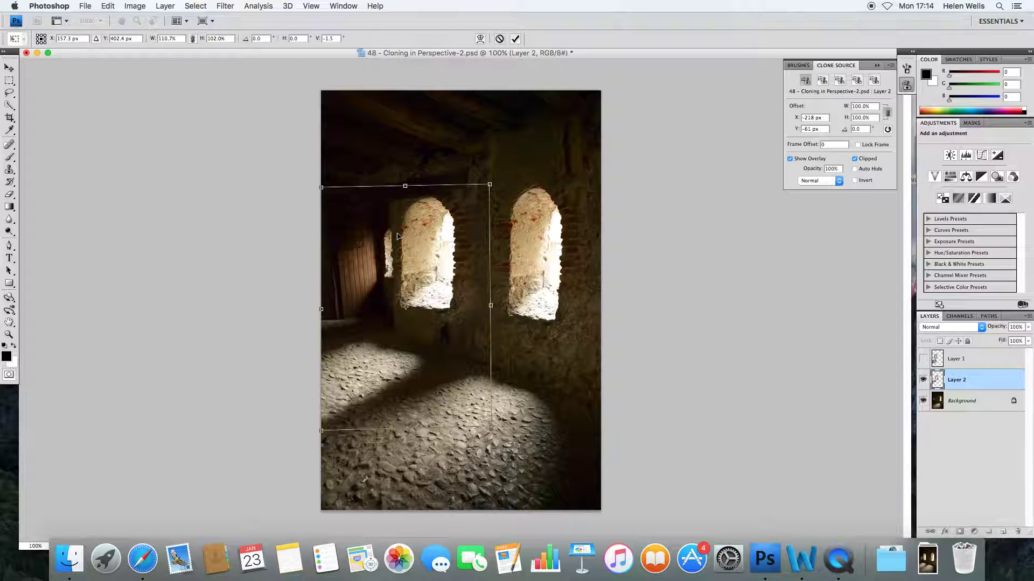
{"action": "key", "text": "Return"}
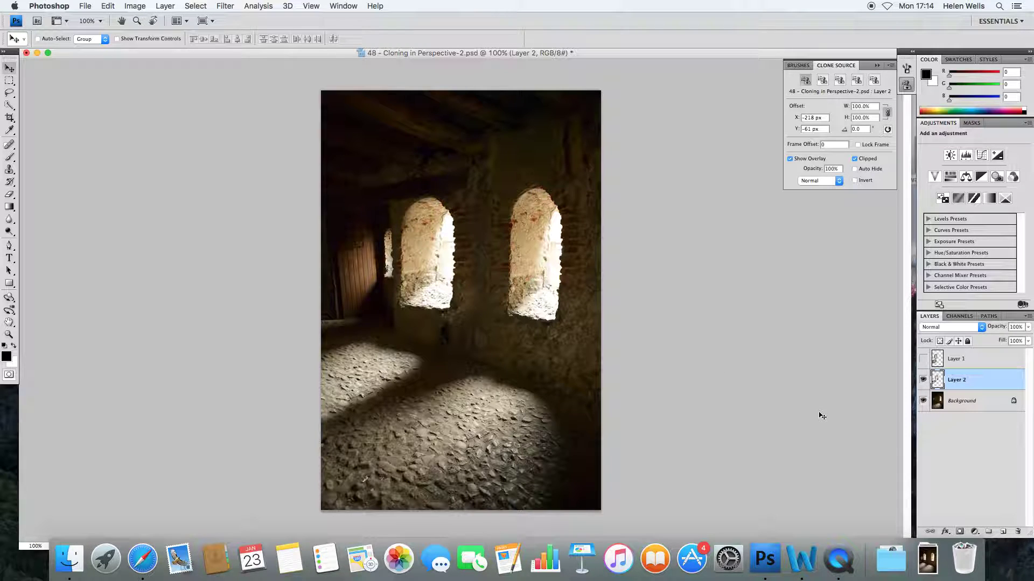
Compare the image without Layer 2, then narrow the layer and distort its left corners outward past the image edge
{"action": "left_click", "coordinate": [923, 380]}
{"action": "left_click", "coordinate": [923, 381]}
{"action": "key", "text": "super+t"}
{"action": "left_click_drag", "start_coordinate": [321, 308], "coordinate": [330, 308]}
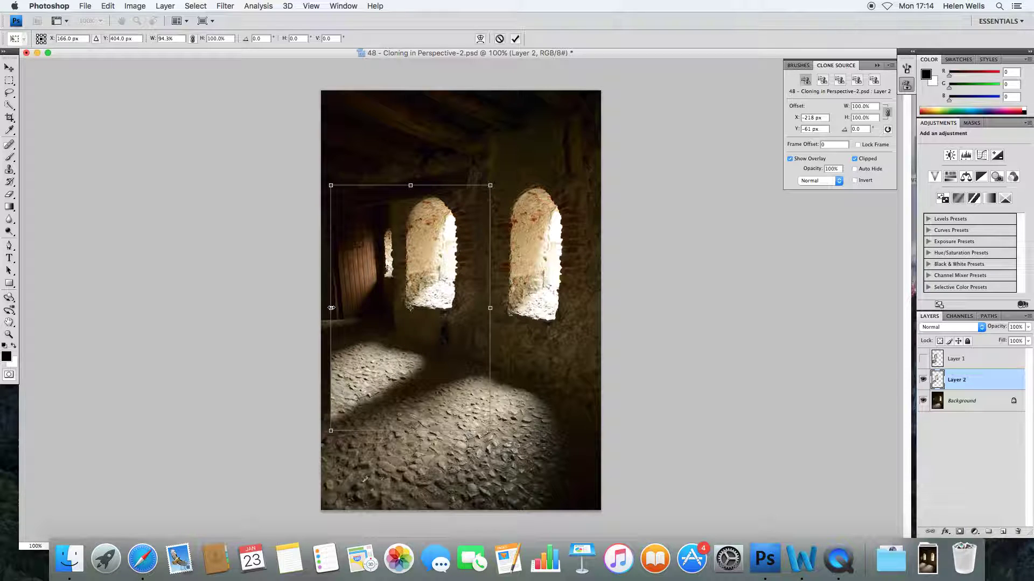
{"action": "right_click", "coordinate": [329, 438]}
{"action": "left_click", "coordinate": [351, 385]}
{"action": "left_click_drag", "start_coordinate": [332, 432], "coordinate": [322, 431]}
{"action": "left_click_drag", "start_coordinate": [331, 186], "coordinate": [313, 187]}
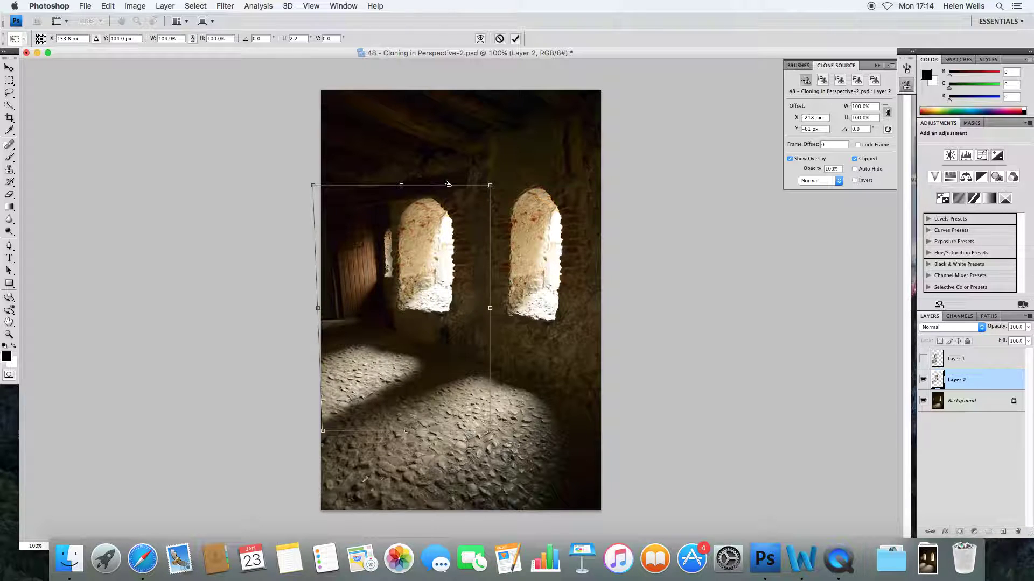
{"action": "key", "text": "Return"}
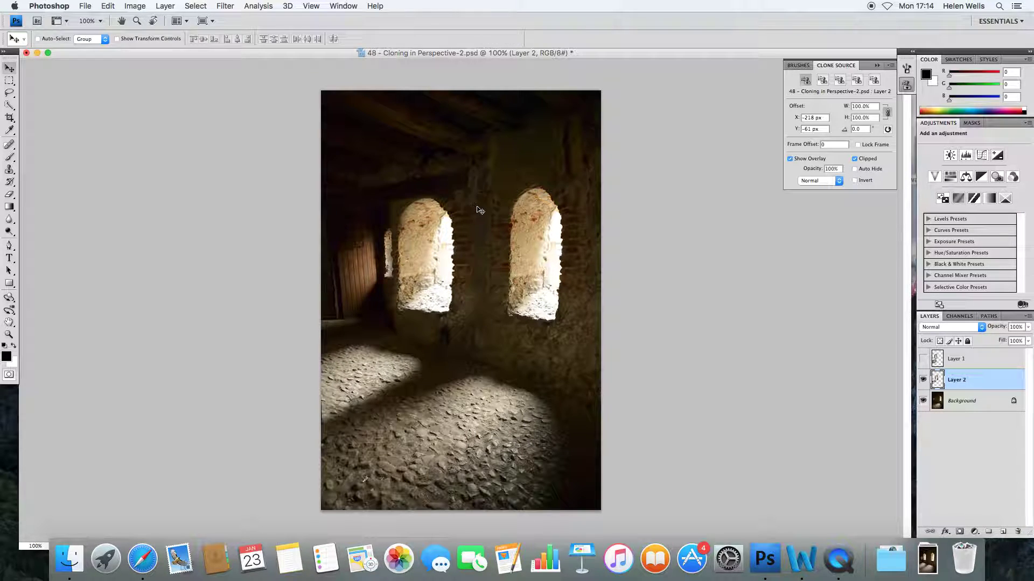
Scale Layer 2 to about 96% width and 93.6% height, apply the transform, and nudge the layer slightly right
{"action": "key", "text": "super+t"}
{"action": "left_click_drag", "start_coordinate": [490, 186], "coordinate": [473, 201]}
{"action": "left_click_drag", "start_coordinate": [446, 239], "coordinate": [458, 235]}
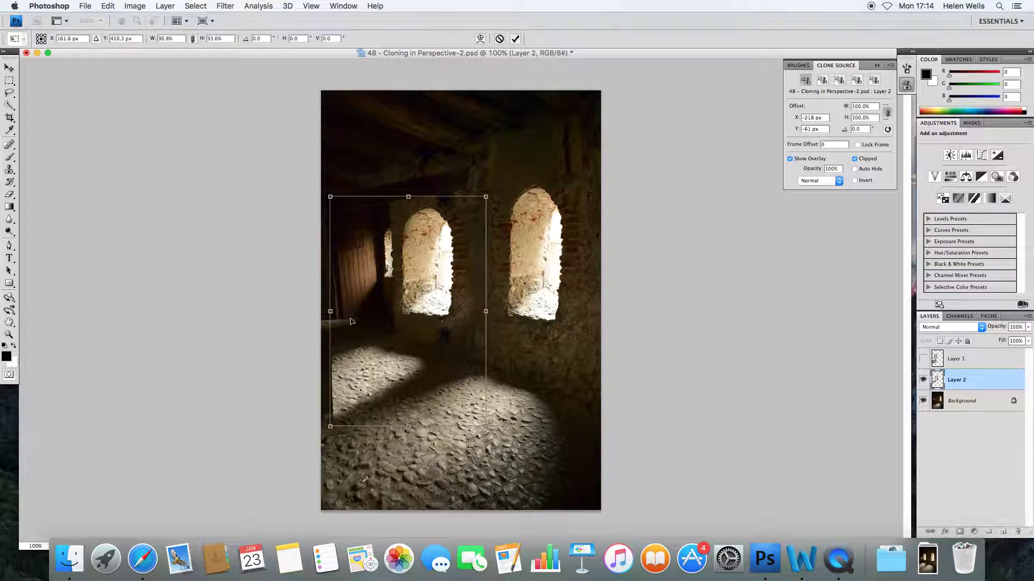
{"action": "left_click_drag", "start_coordinate": [331, 311], "coordinate": [321, 312]}
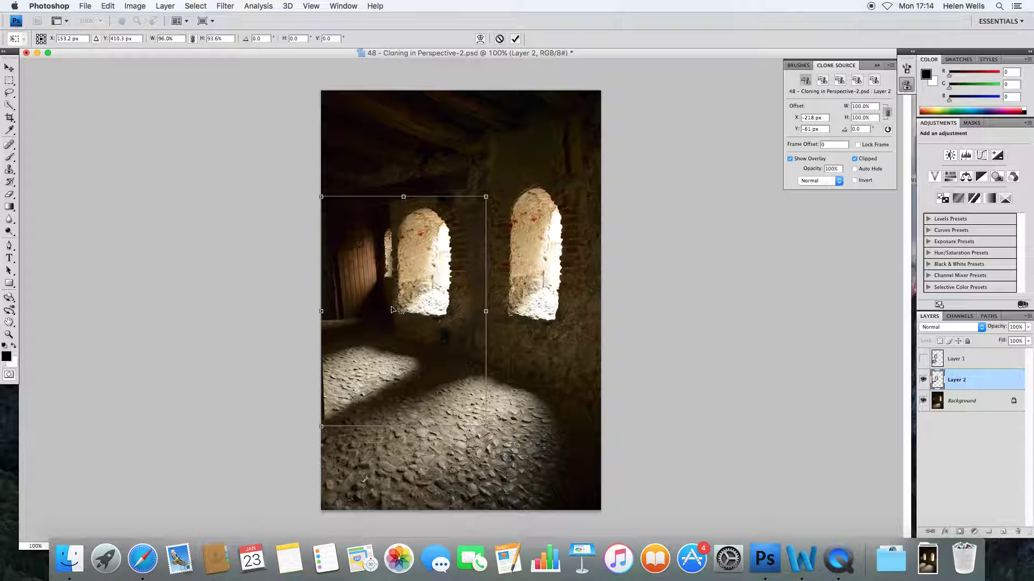
{"action": "key", "text": "Return"}
{"action": "key", "text": "Right"}
{"action": "key", "text": "Right"}
{"action": "key", "text": "Right"}
{"action": "key", "text": "Right"}
{"action": "key", "text": "Right"}
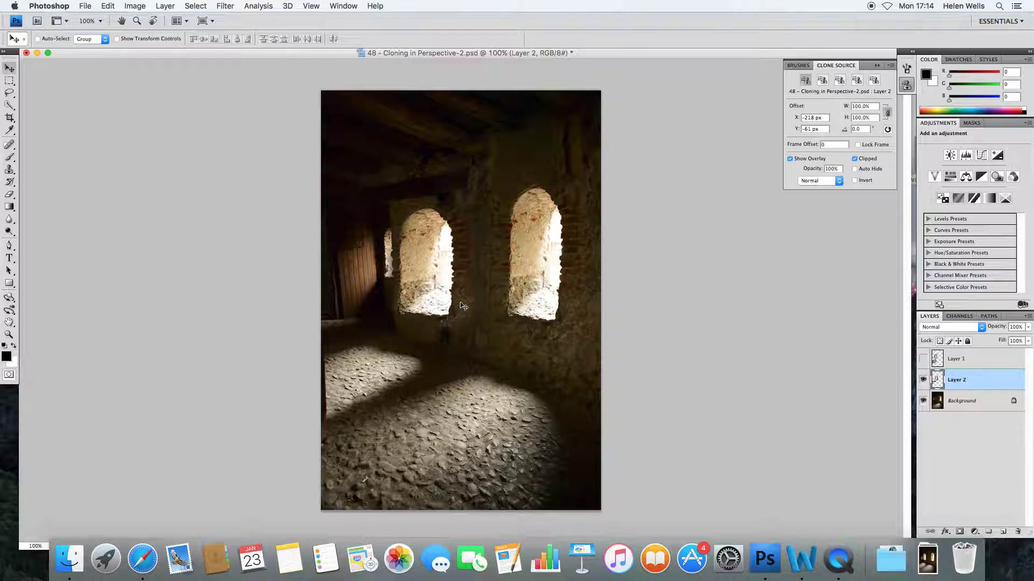
Toggle Layer 2's visibility to compare the image before and after cloning, leaving the layer hidden
{"action": "left_click", "coordinate": [923, 380]}
{"action": "left_click", "coordinate": [923, 380]}
{"action": "left_click", "coordinate": [923, 380]}
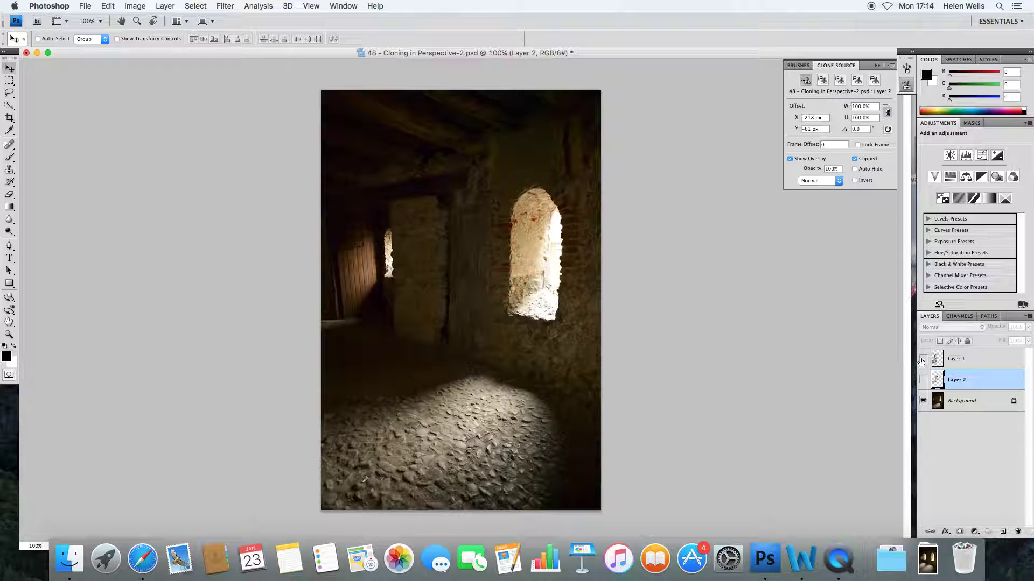
{"action": "left_click", "coordinate": [838, 560]}
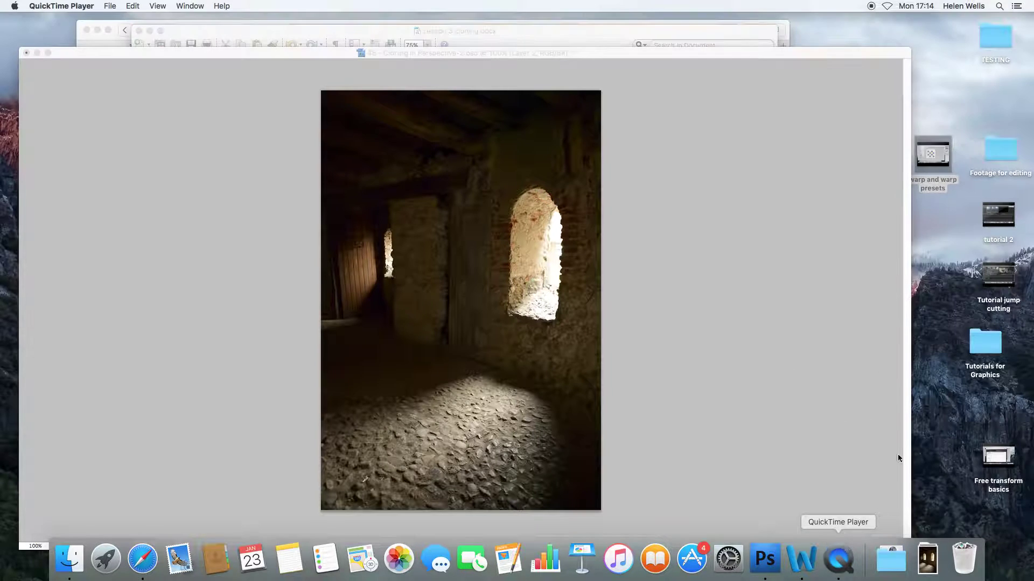